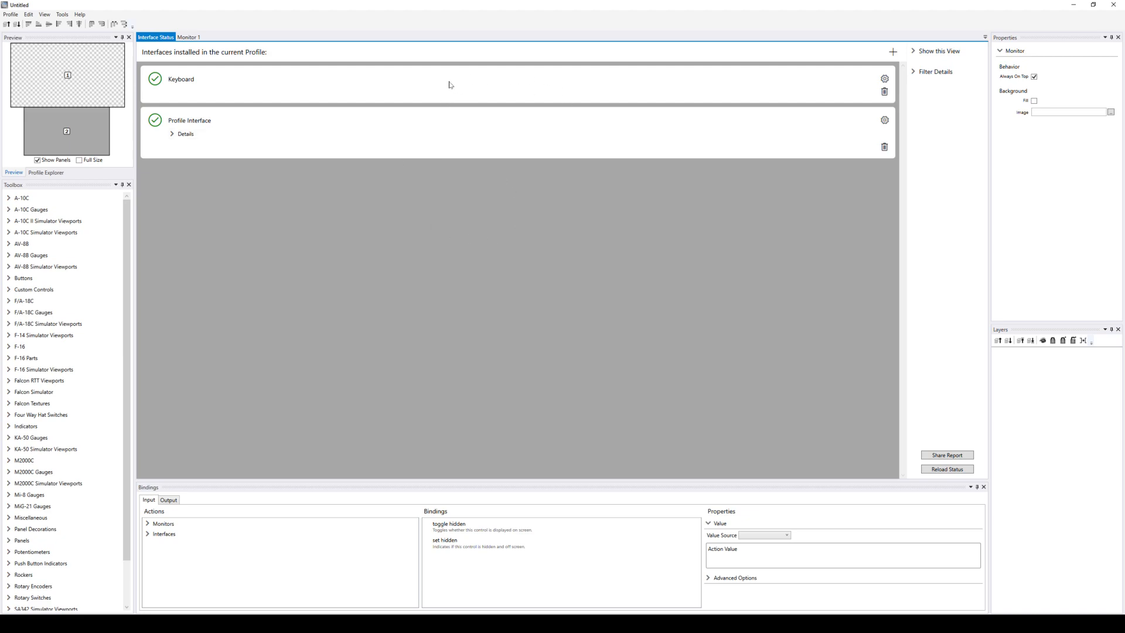
# - Add the Falcon interface to the current profile
pyautogui.click(11, 15)
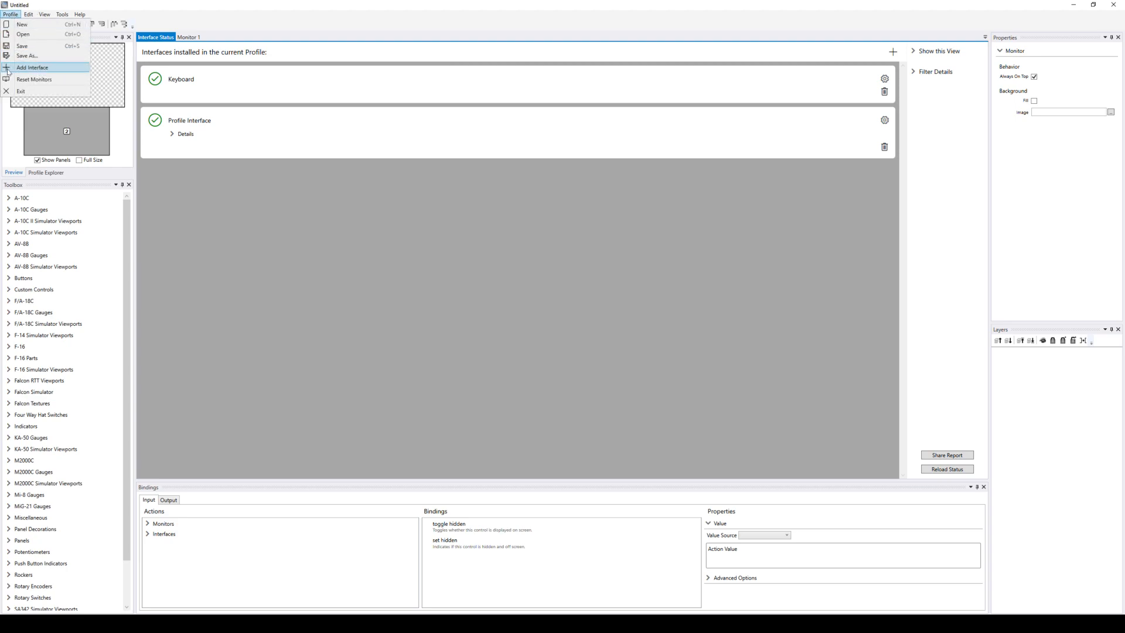
pyautogui.click(459, 210)
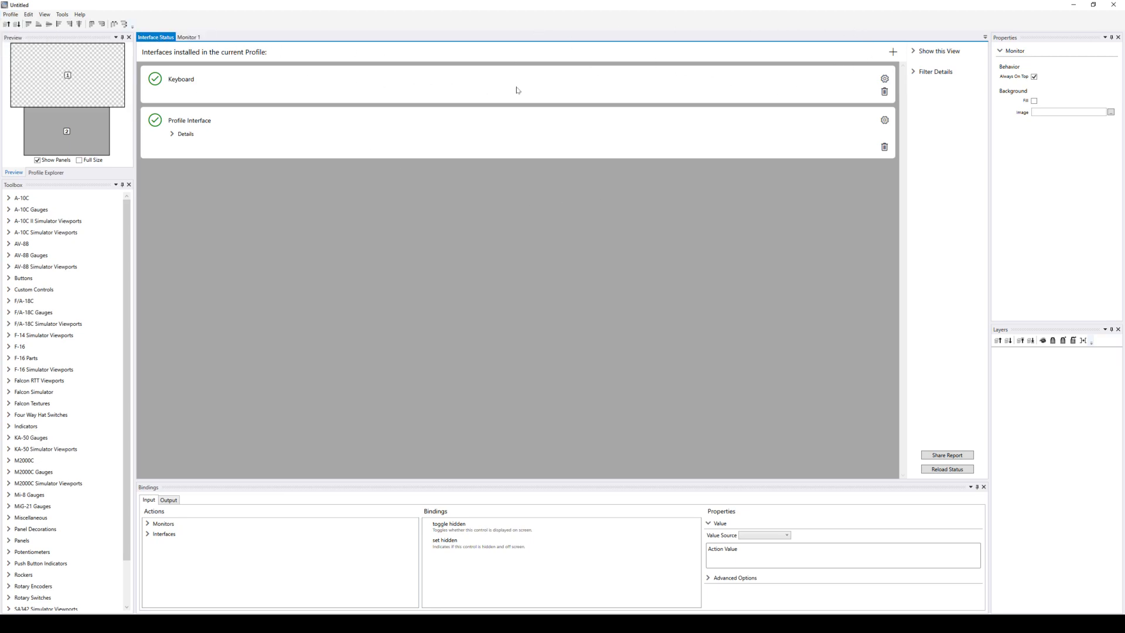
pyautogui.click(892, 52)
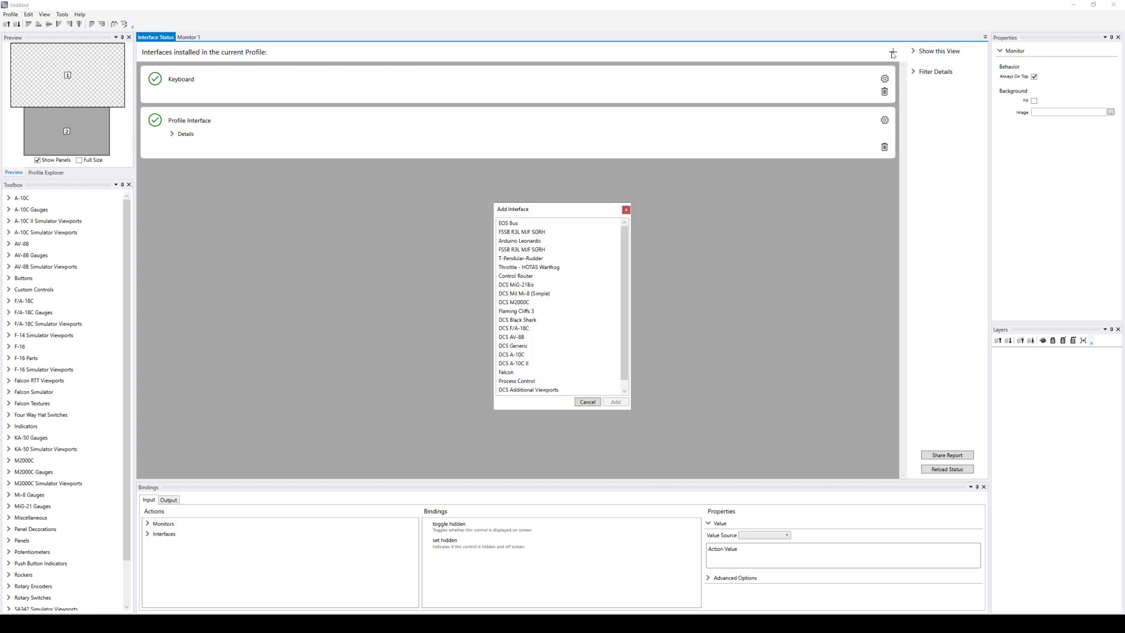
pyautogui.scroll(-1, 585, 311)
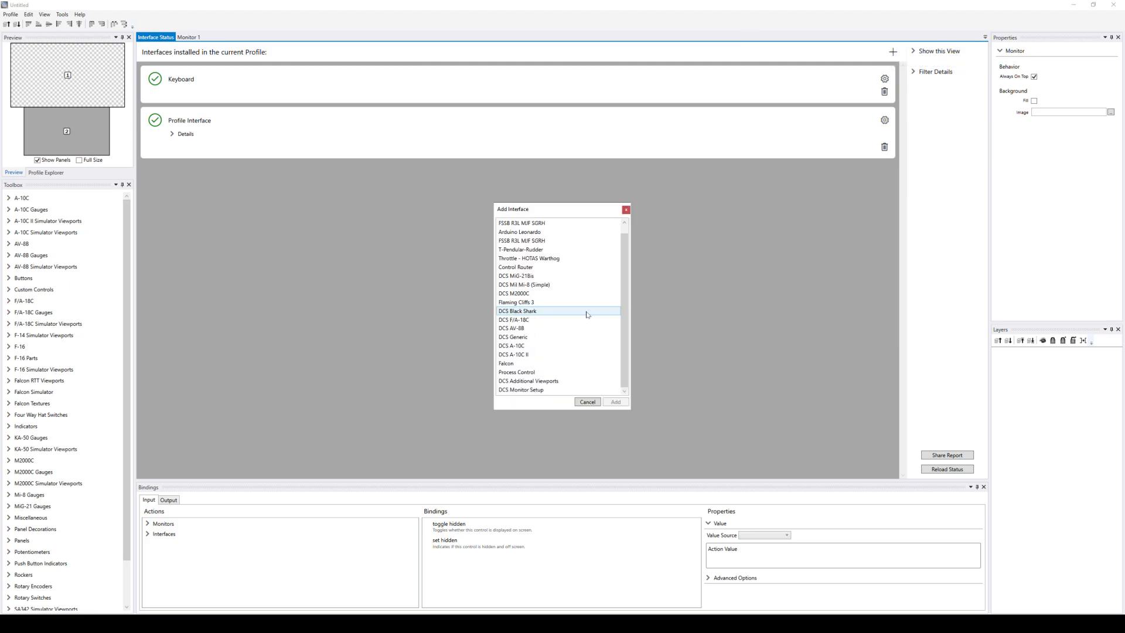
pyautogui.click(514, 366)
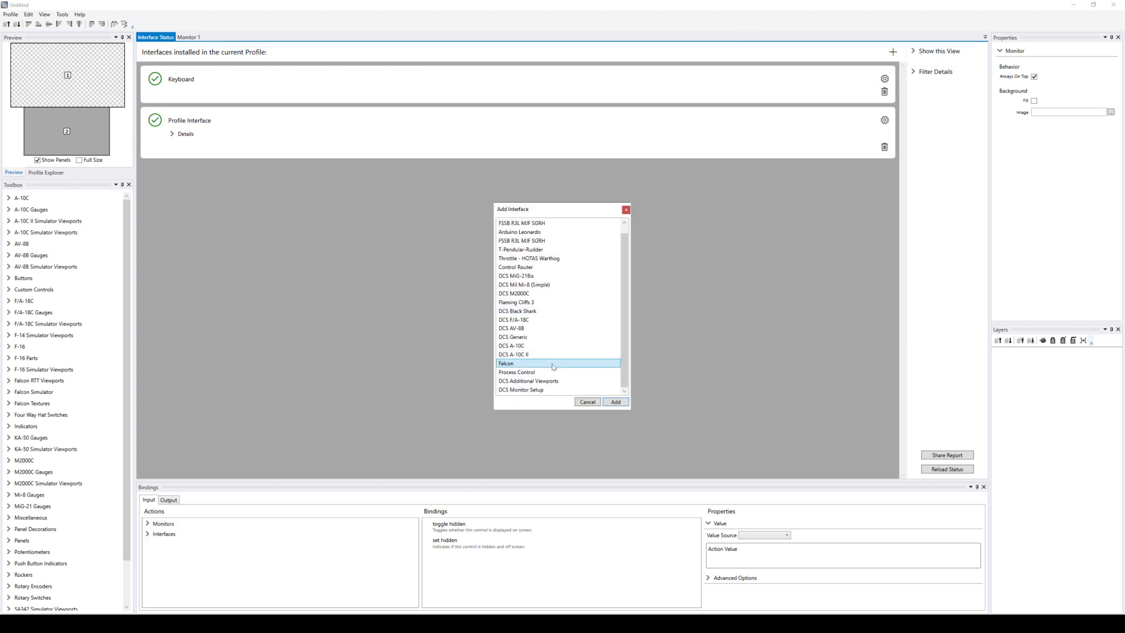
pyautogui.click(616, 404)
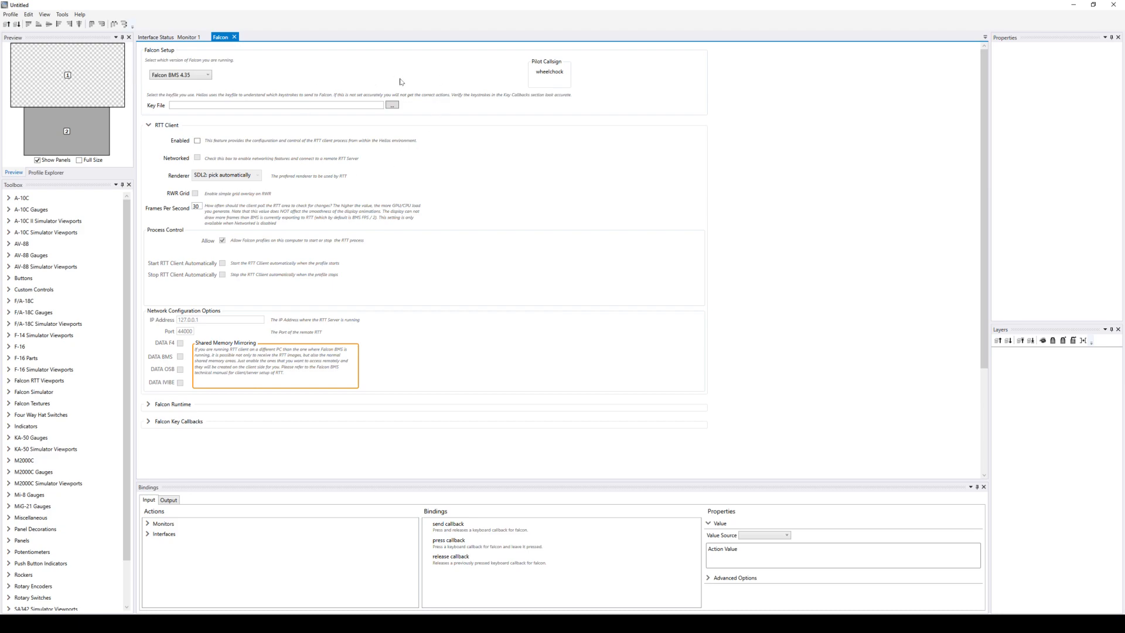
# - Keep Falcon BMS 4.35 as the Falcon version and select BMS - Full.key from the User Config folder as the key file
pyautogui.click(208, 77)
pyautogui.click(179, 84)
pyautogui.click(208, 76)
pyautogui.click(258, 76)
pyautogui.click(392, 105)
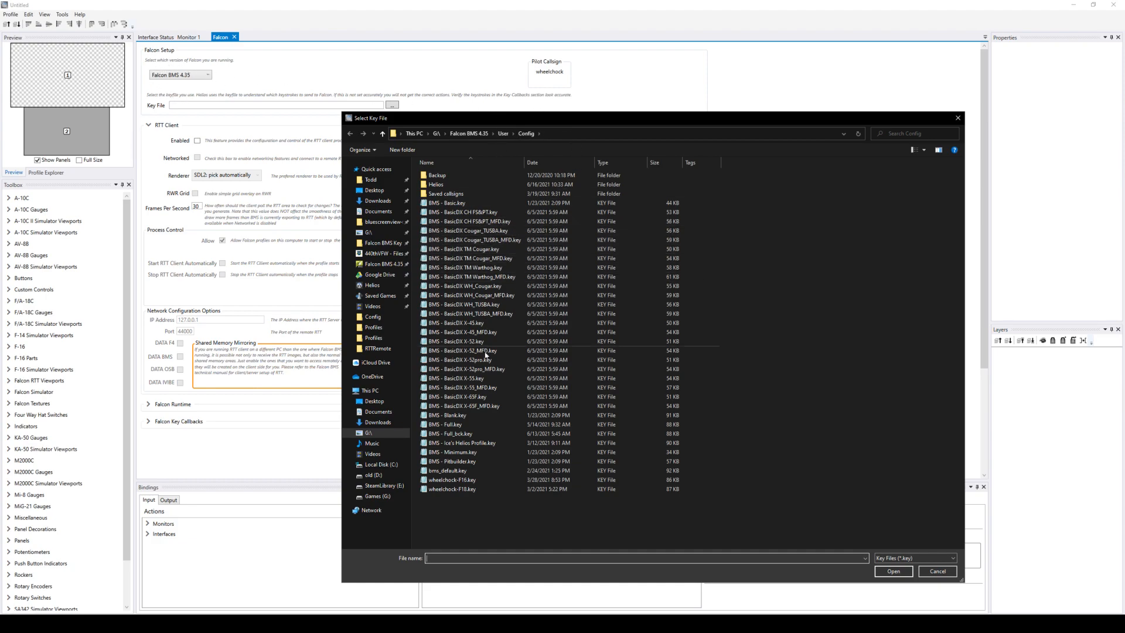
pyautogui.click(454, 424)
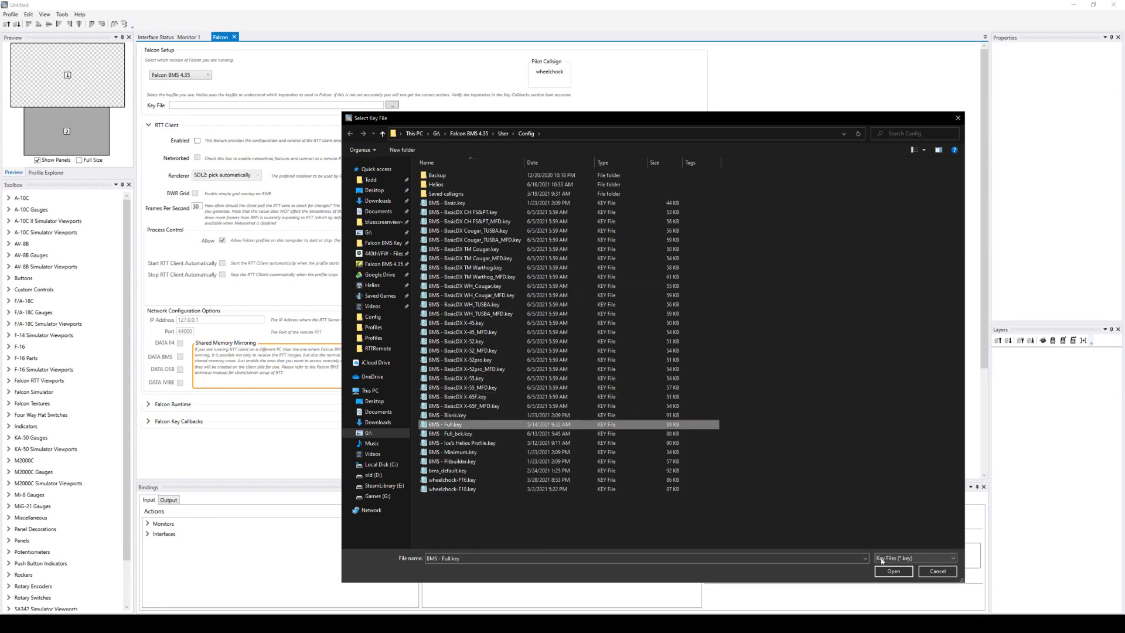
pyautogui.click(893, 571)
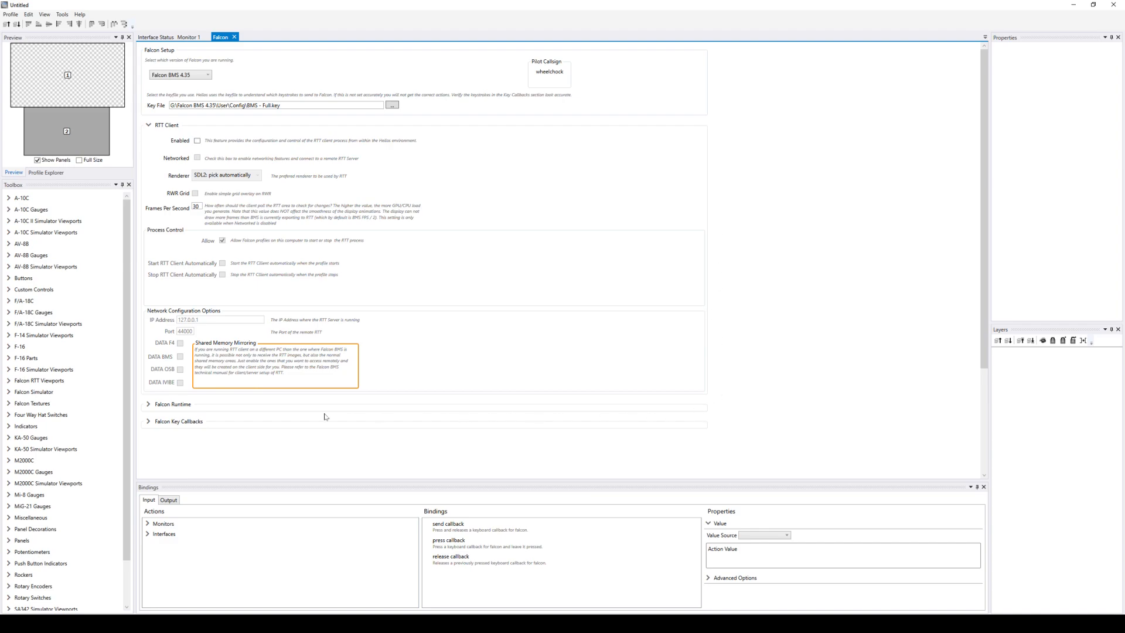
# - Turn on Force Key File in the Falcon Runtime options, leaving the RTT Client and Falcon Runtime sections collapsed
pyautogui.click(148, 126)
pyautogui.click(149, 142)
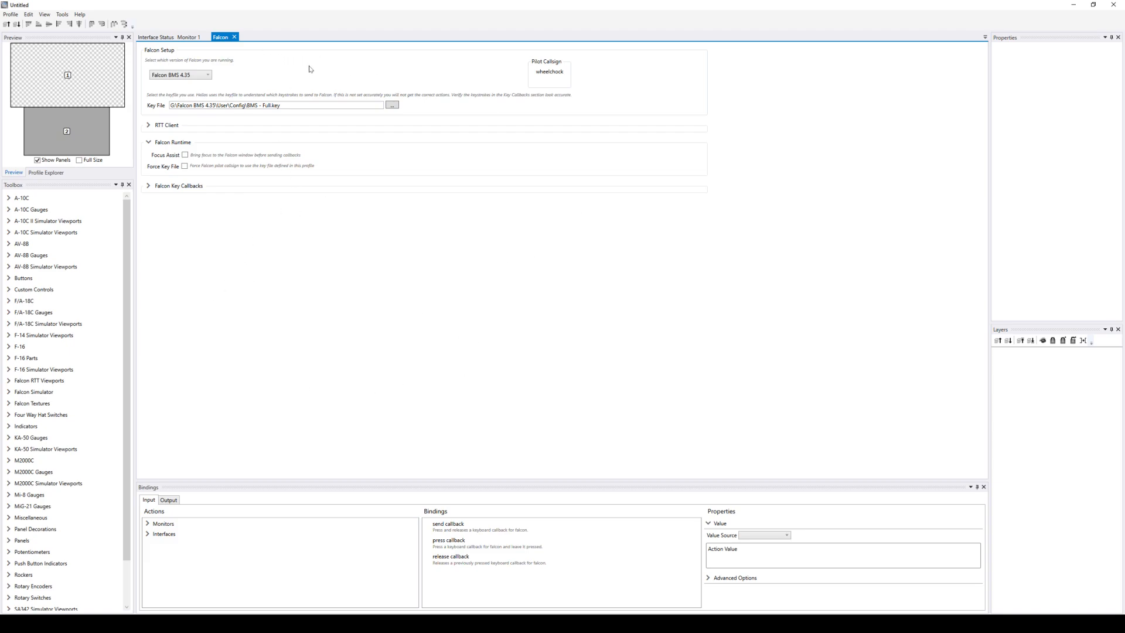
pyautogui.click(184, 166)
pyautogui.click(305, 106)
pyautogui.moveTo(283, 106); pyautogui.dragTo(245, 106)
pyautogui.click(149, 142)
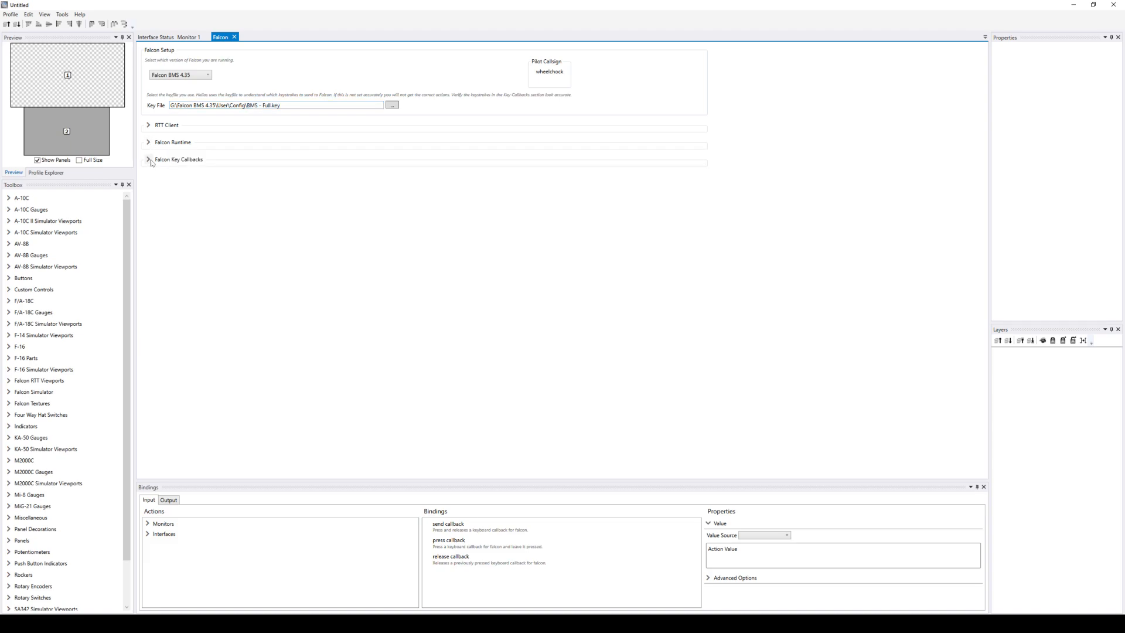
# - Look up "gear" in the Falcon Key Callbacks, select the AFAlternateGear callback, and clear the filter
pyautogui.click(149, 160)
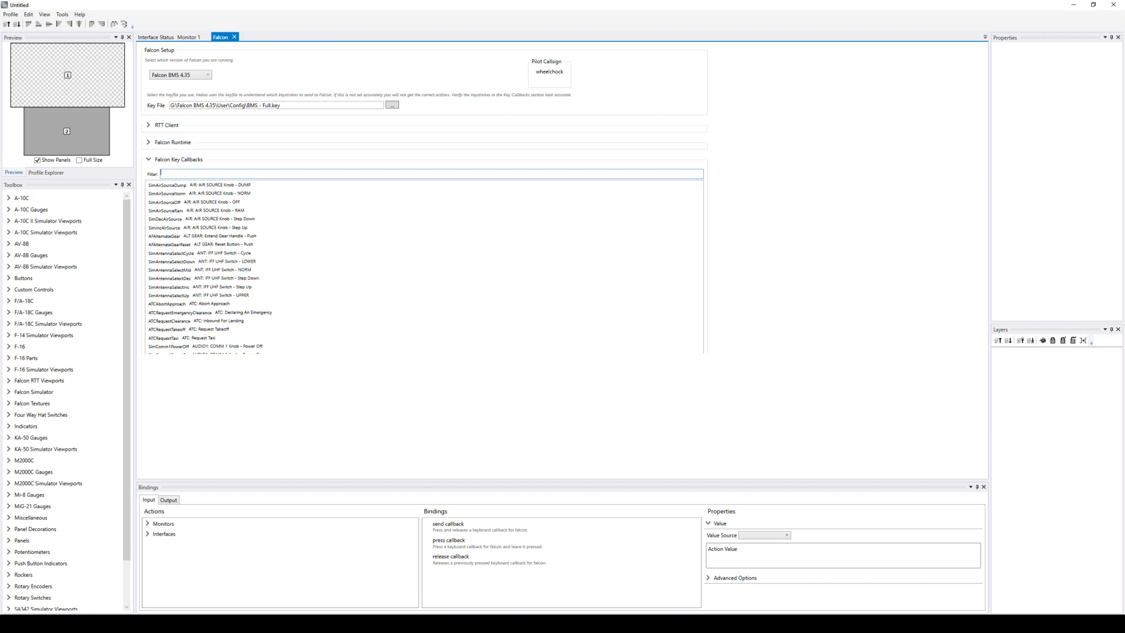
pyautogui.write('gear')
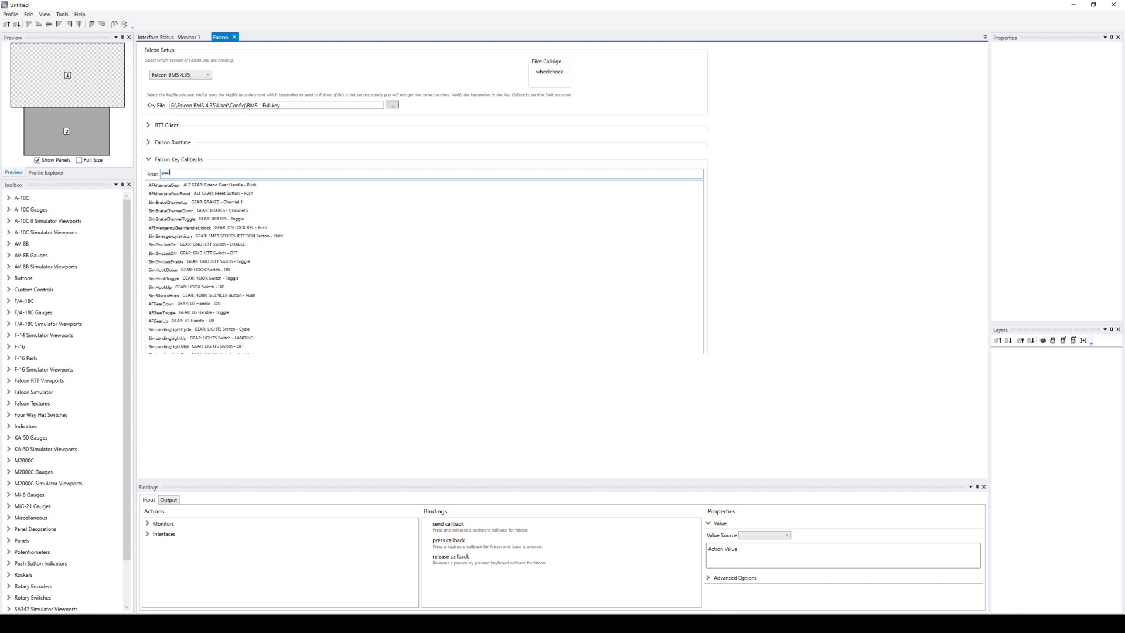
pyautogui.click(240, 185)
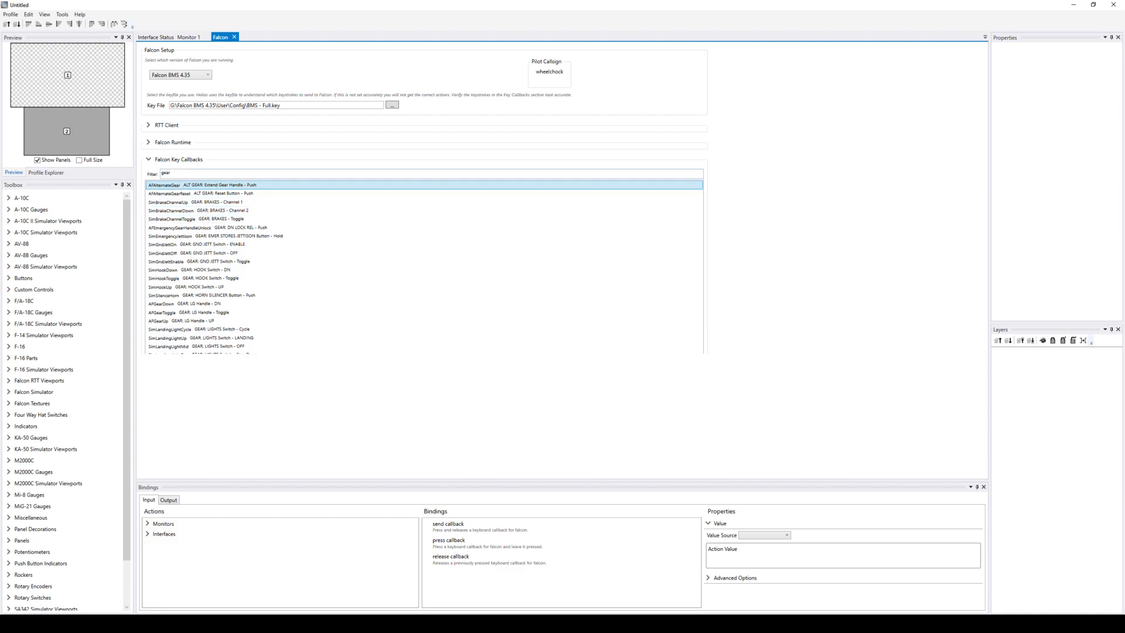
pyautogui.click(177, 174)
pyautogui.press('BackSpace')
pyautogui.press('BackSpace')
pyautogui.press('BackSpace')
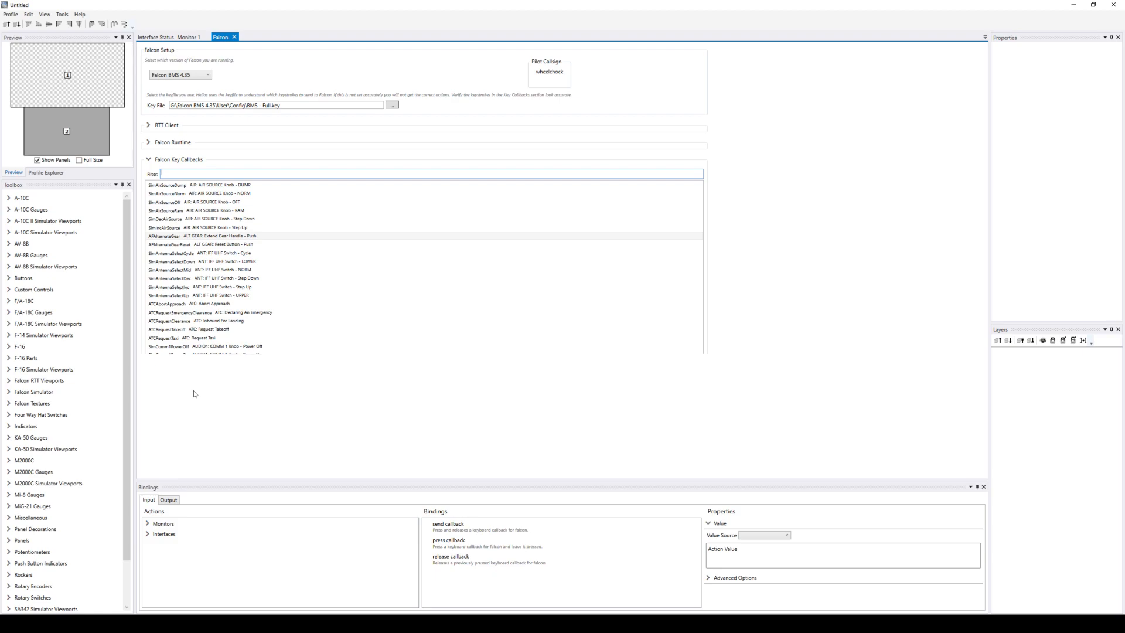
pyautogui.click(149, 161)
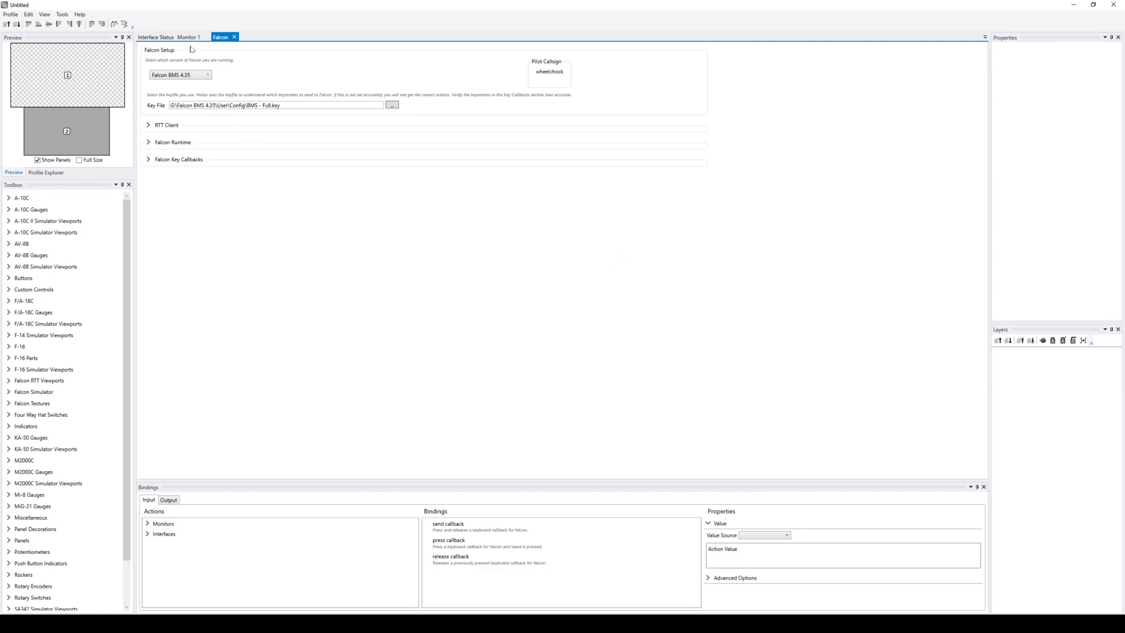
# - Inspect the Falcon interface's status details, and recheck them with the key file name altered to BM - Full.key
pyautogui.click(161, 39)
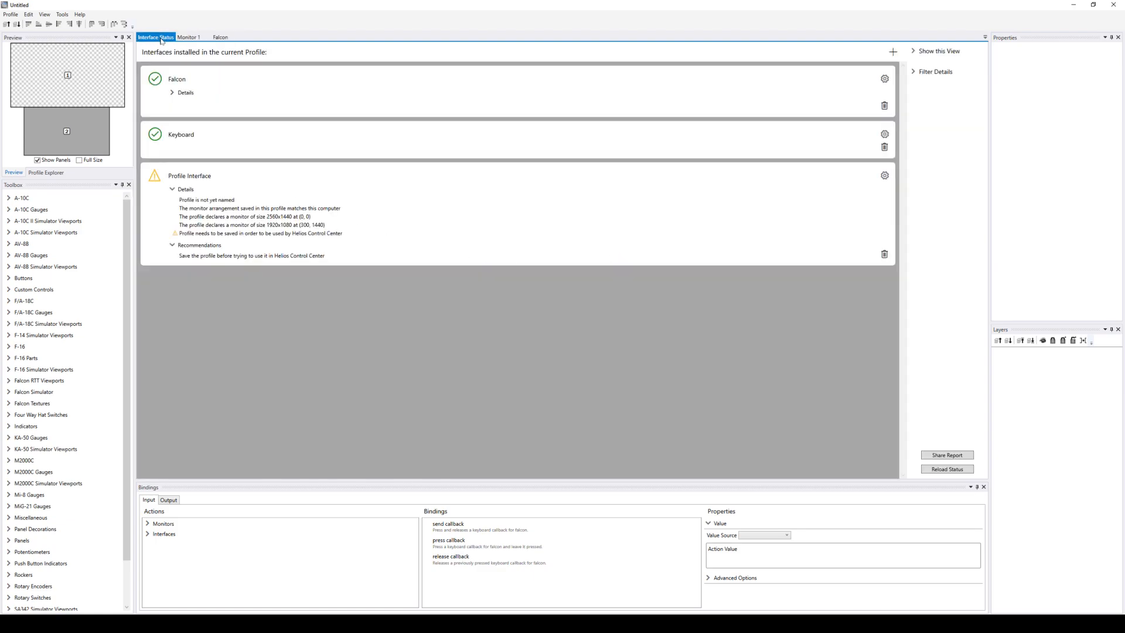
pyautogui.click(174, 92)
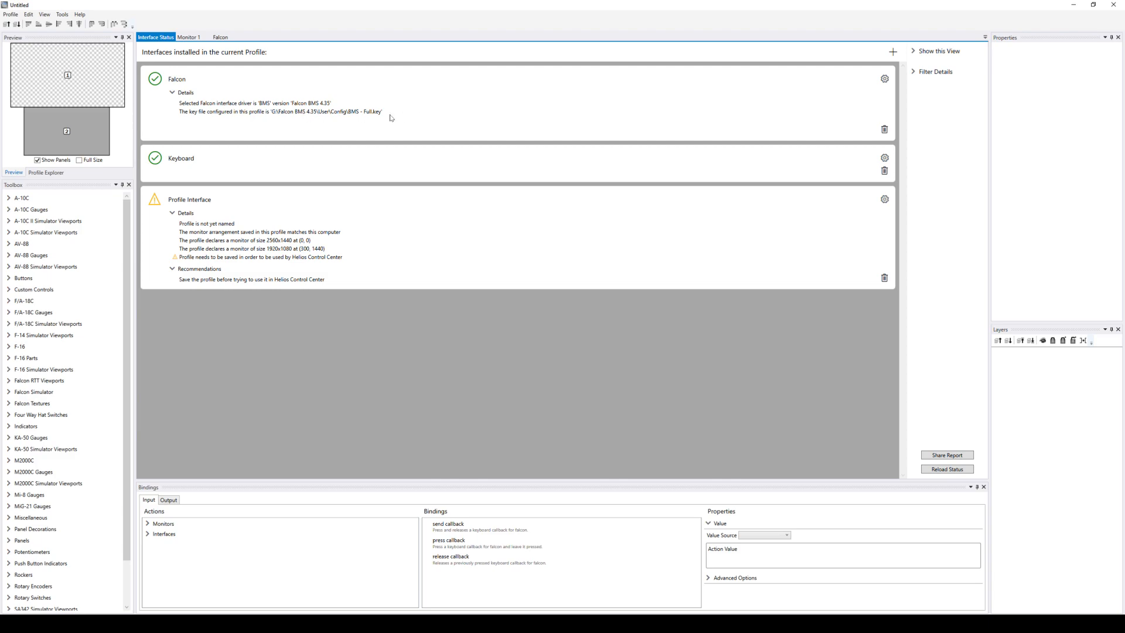
pyautogui.click(220, 38)
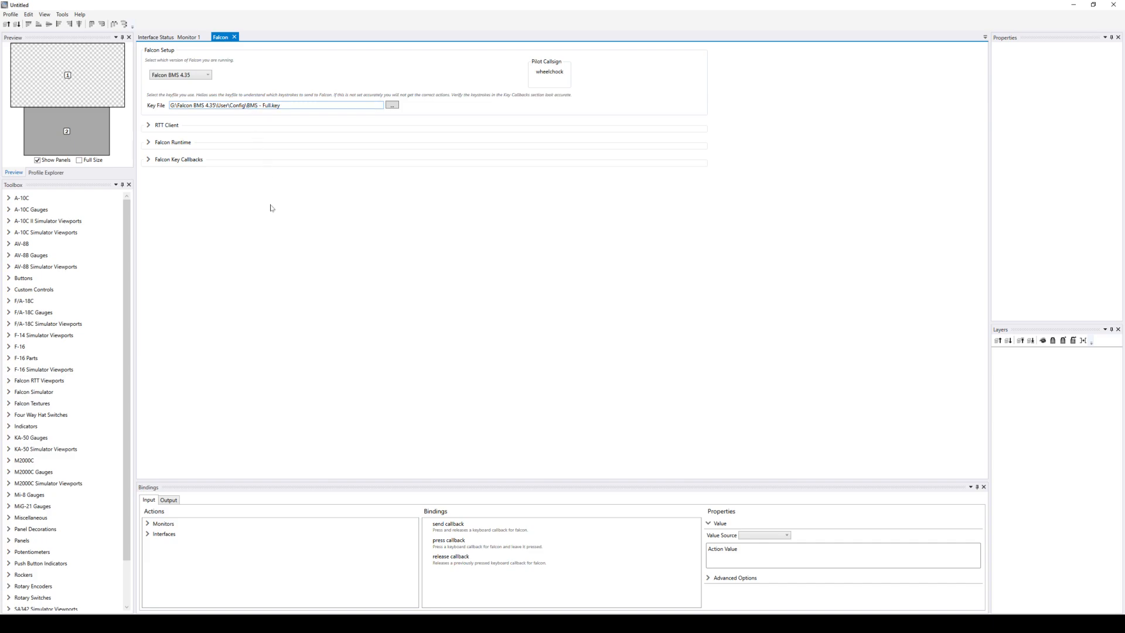
pyautogui.press('BackSpace')
pyautogui.click(164, 38)
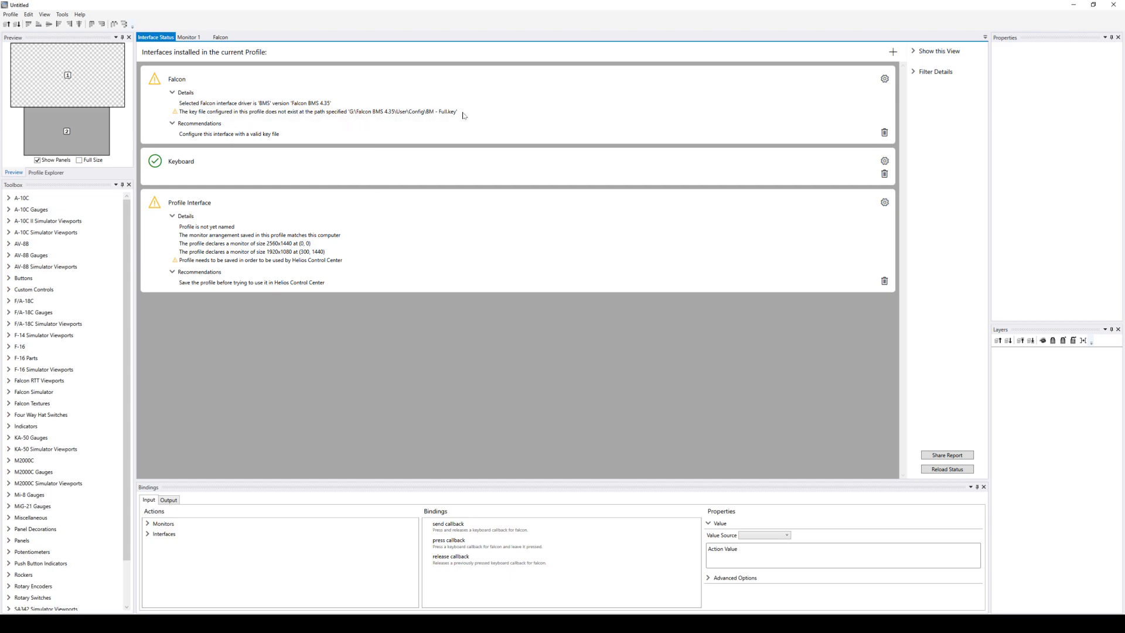
# - Correct the Falcon key file path back to BMS - Full.key
pyautogui.click(218, 37)
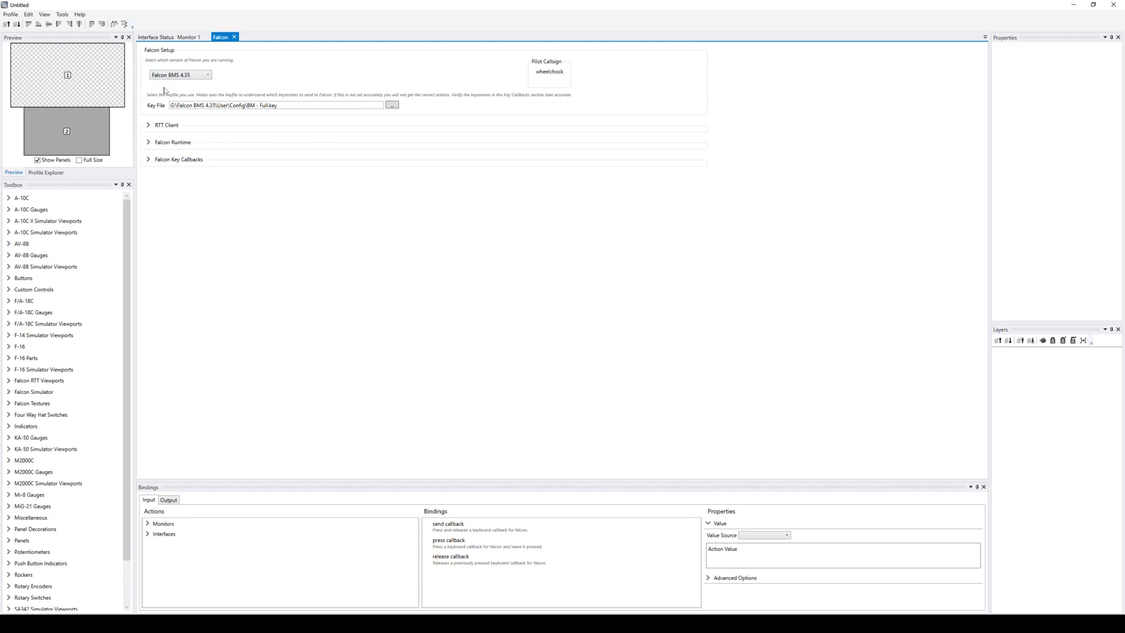
pyautogui.click(150, 39)
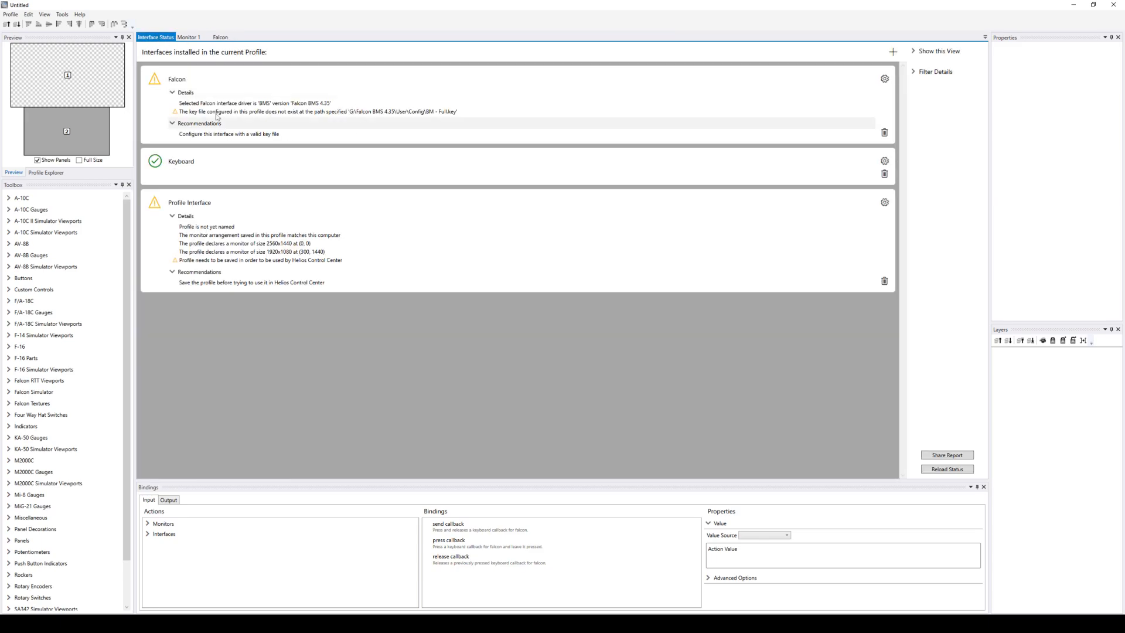
pyautogui.click(218, 38)
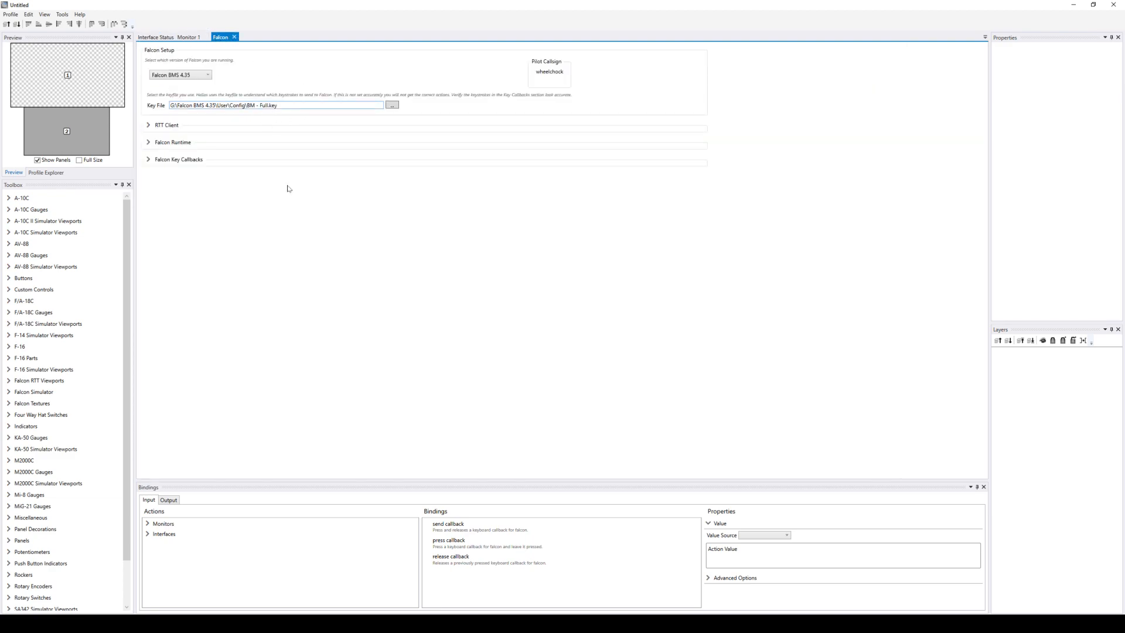
pyautogui.write('S')
# - Open the BMS-Viper-435-V1.2.hpf profile without saving the changes to the current profile
pyautogui.click(12, 15)
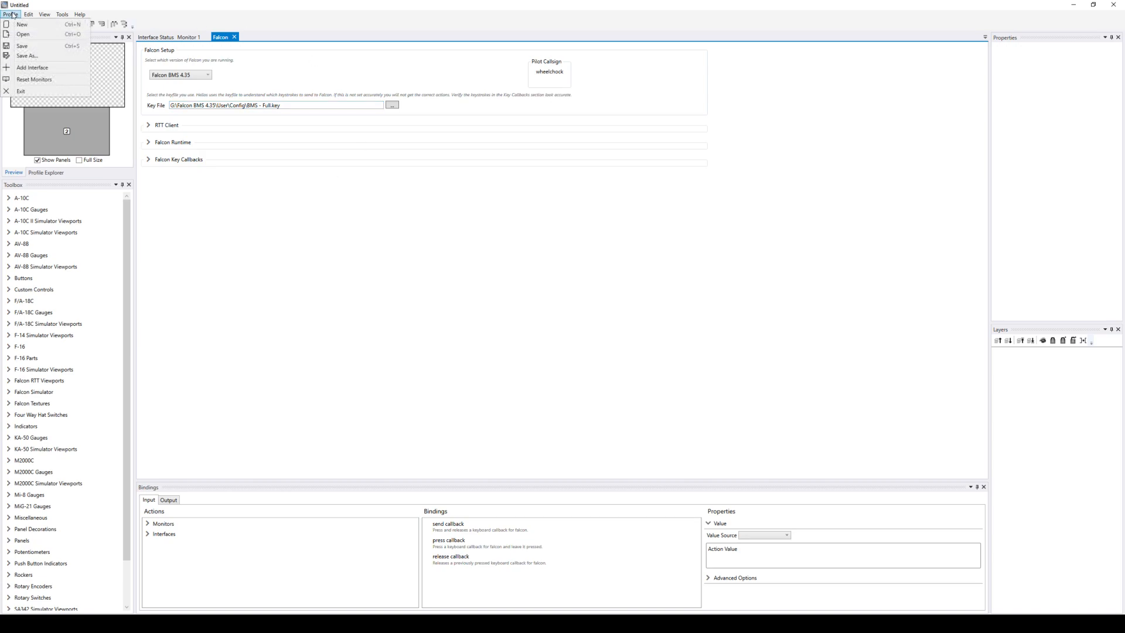
pyautogui.click(24, 34)
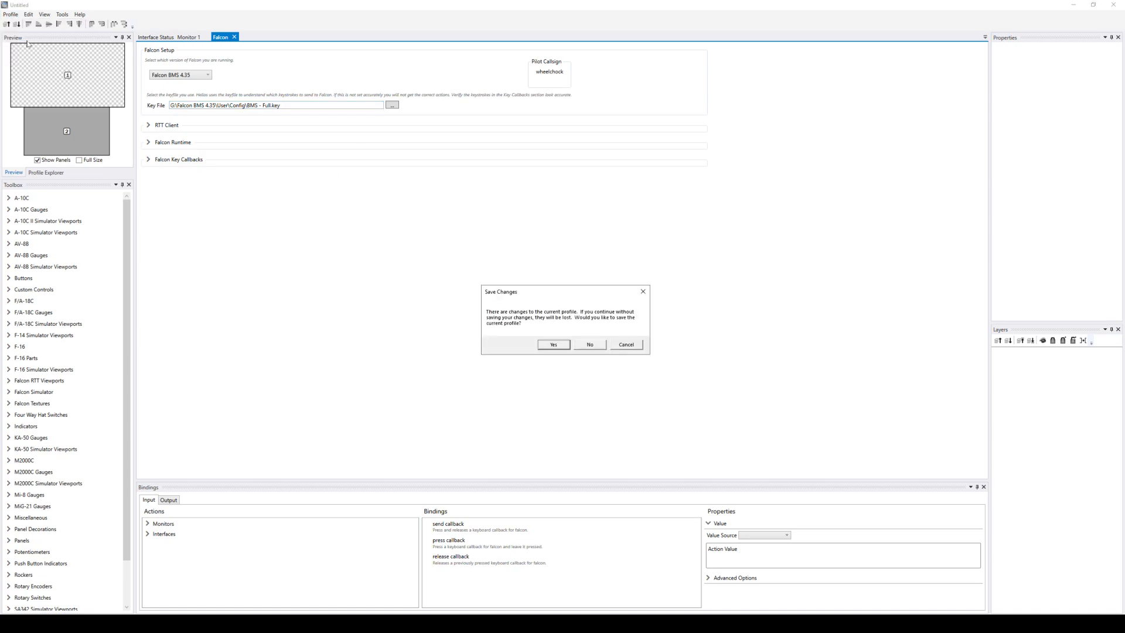
pyautogui.click(591, 345)
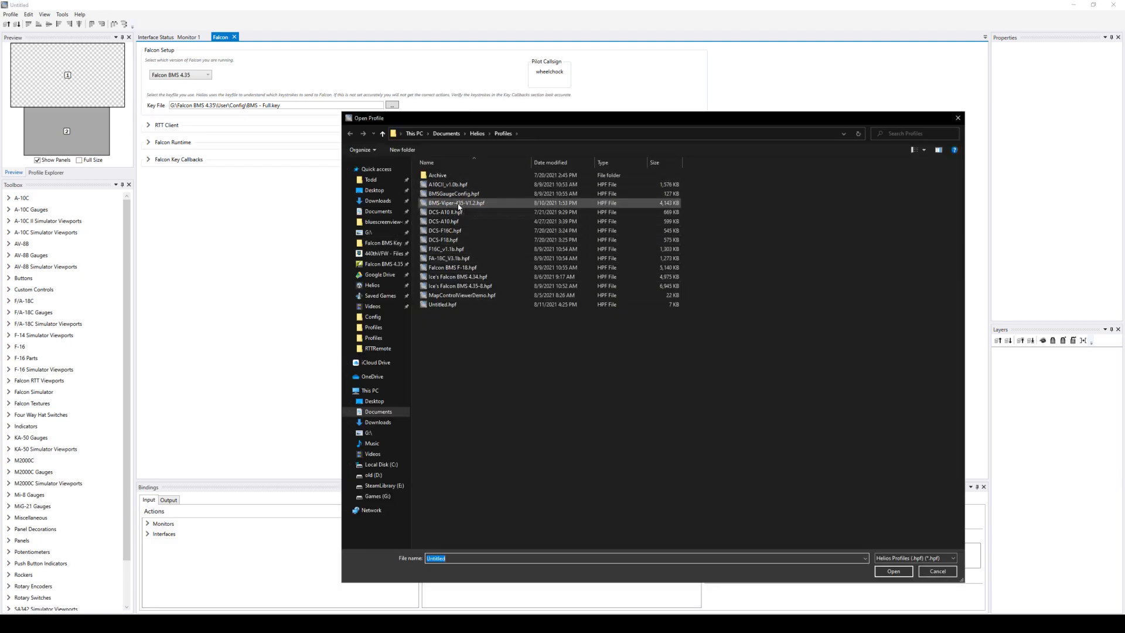
pyautogui.click(459, 203)
pyautogui.click(890, 571)
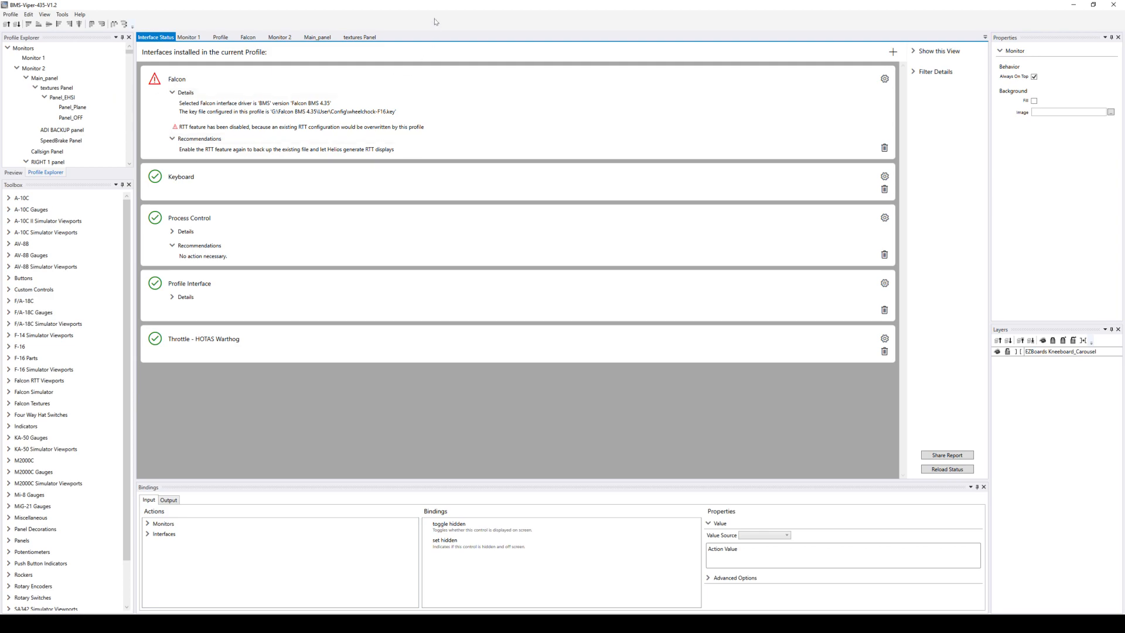
# - Change the Falcon key file to wheelchock-F18.key and check the interface status for callback problems
pyautogui.click(249, 37)
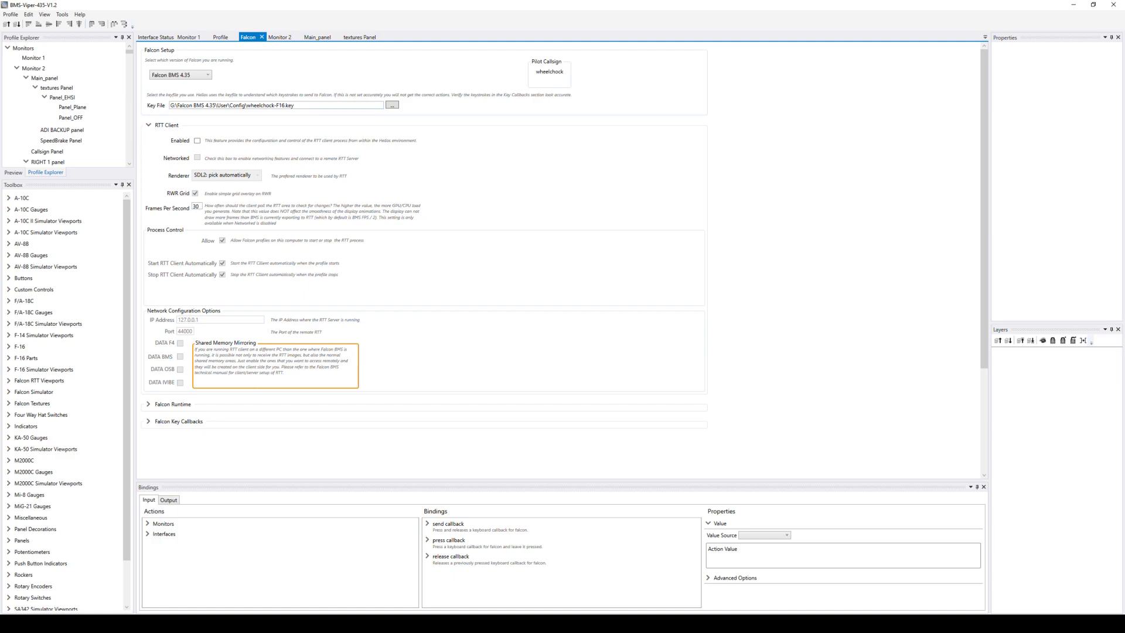
pyautogui.click(392, 105)
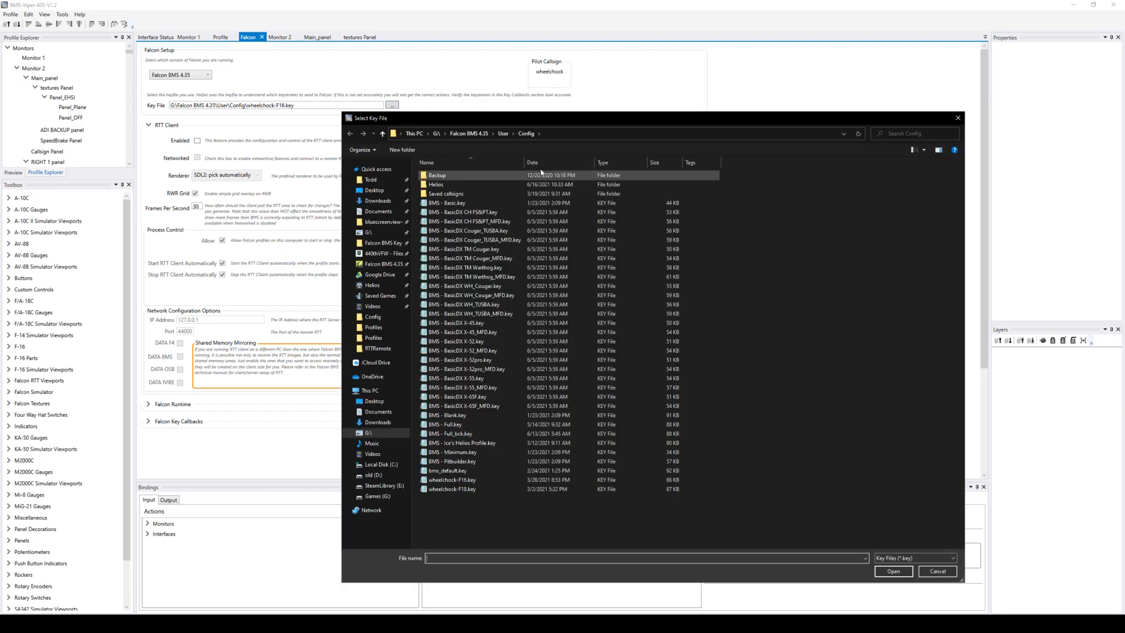
pyautogui.click(449, 489)
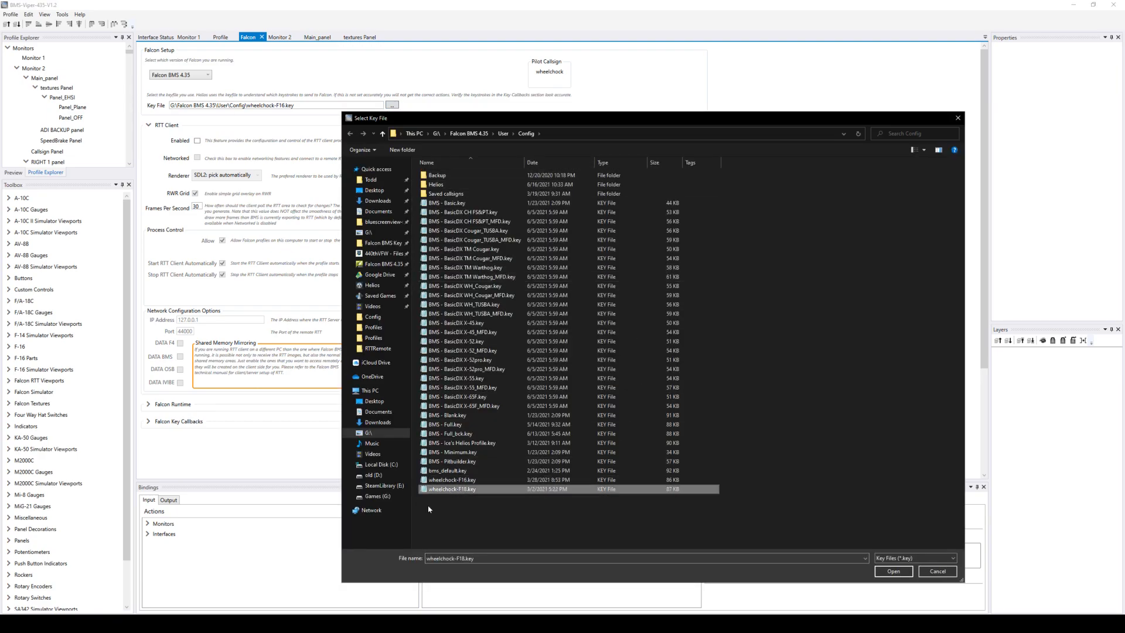
pyautogui.click(893, 571)
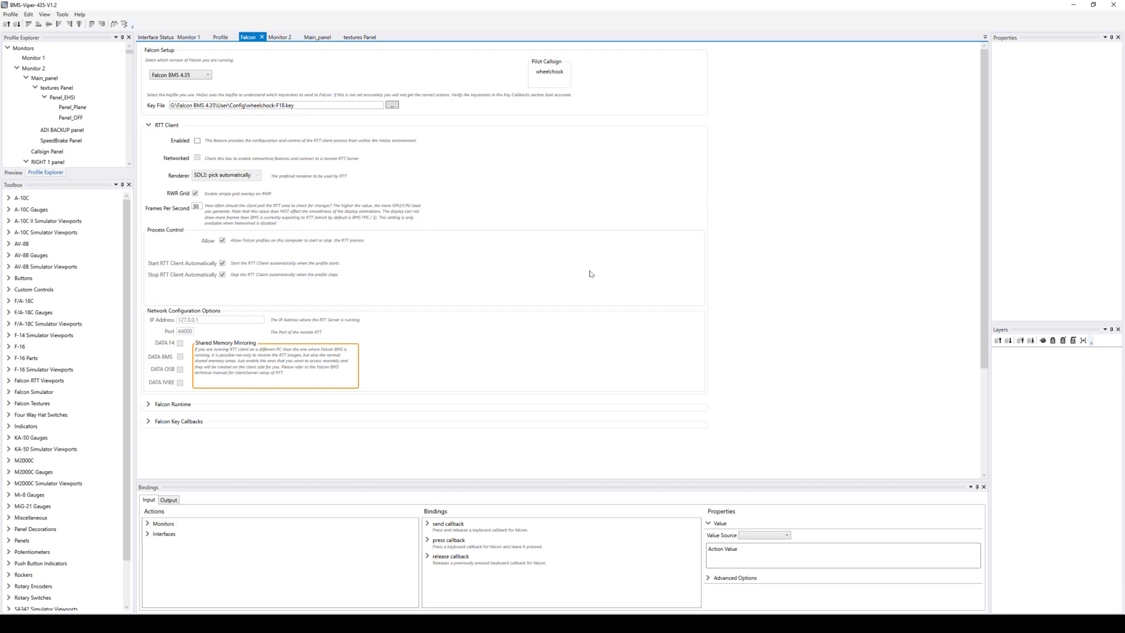
pyautogui.click(155, 39)
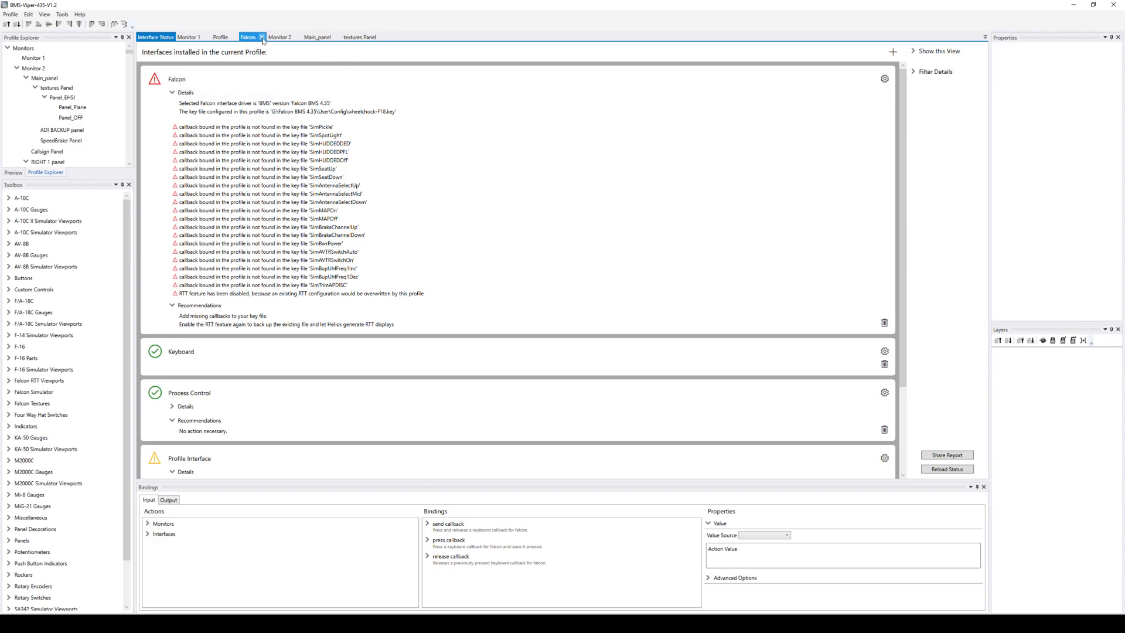
pyautogui.click(248, 38)
pyautogui.click(392, 105)
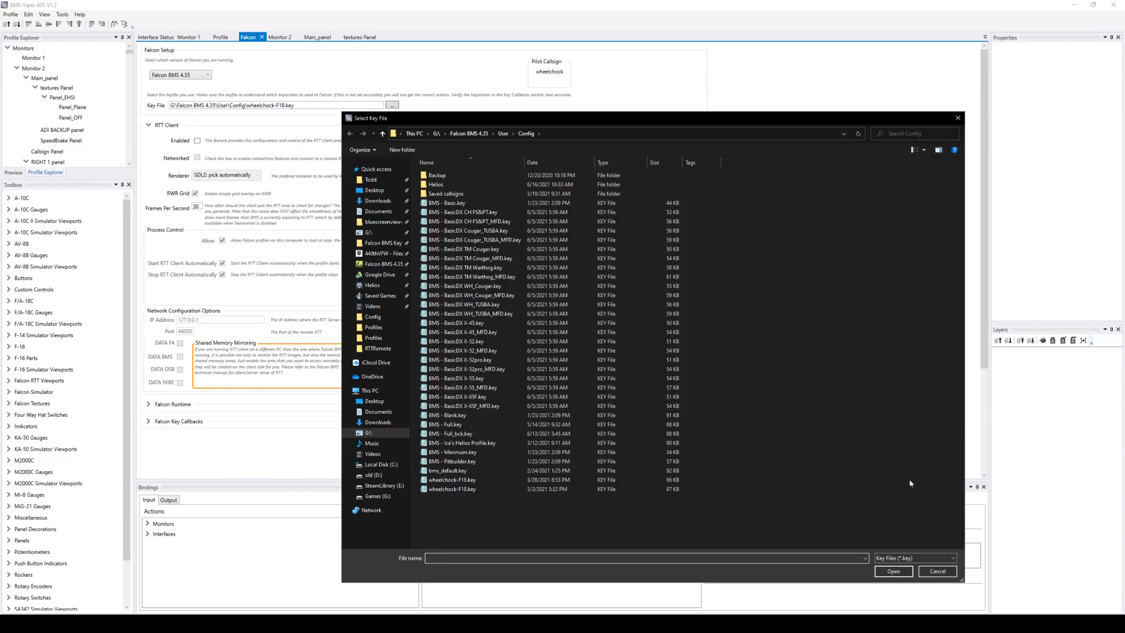
pyautogui.click(937, 571)
# - Start a new profile without saving the changes to BMS-Viper-435-V1.2
pyautogui.click(10, 14)
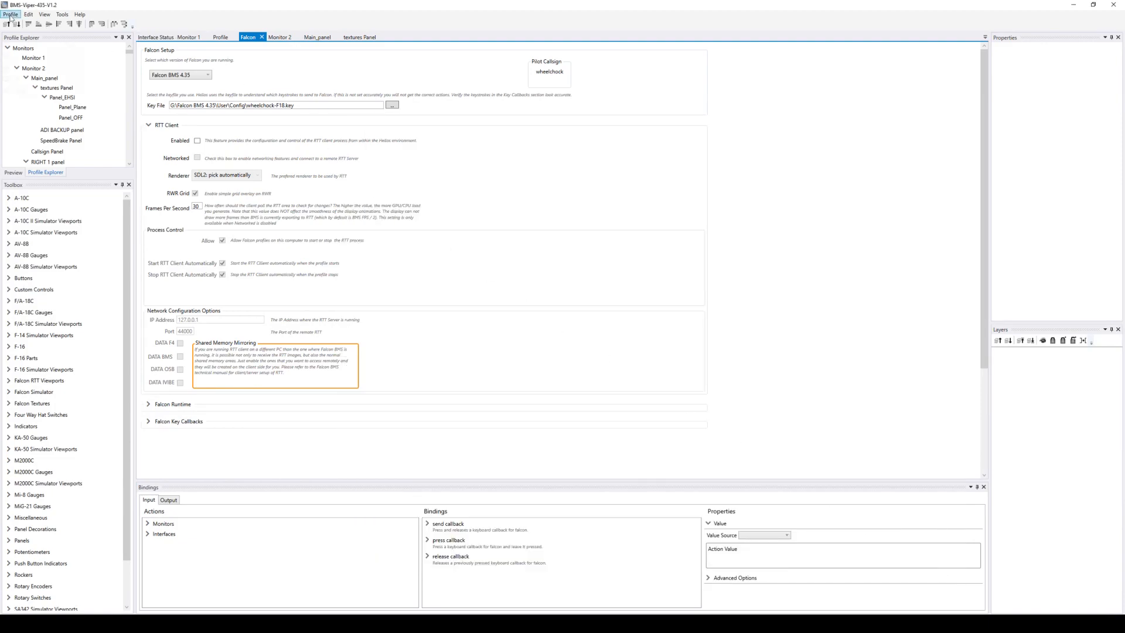
pyautogui.click(18, 25)
pyautogui.click(590, 345)
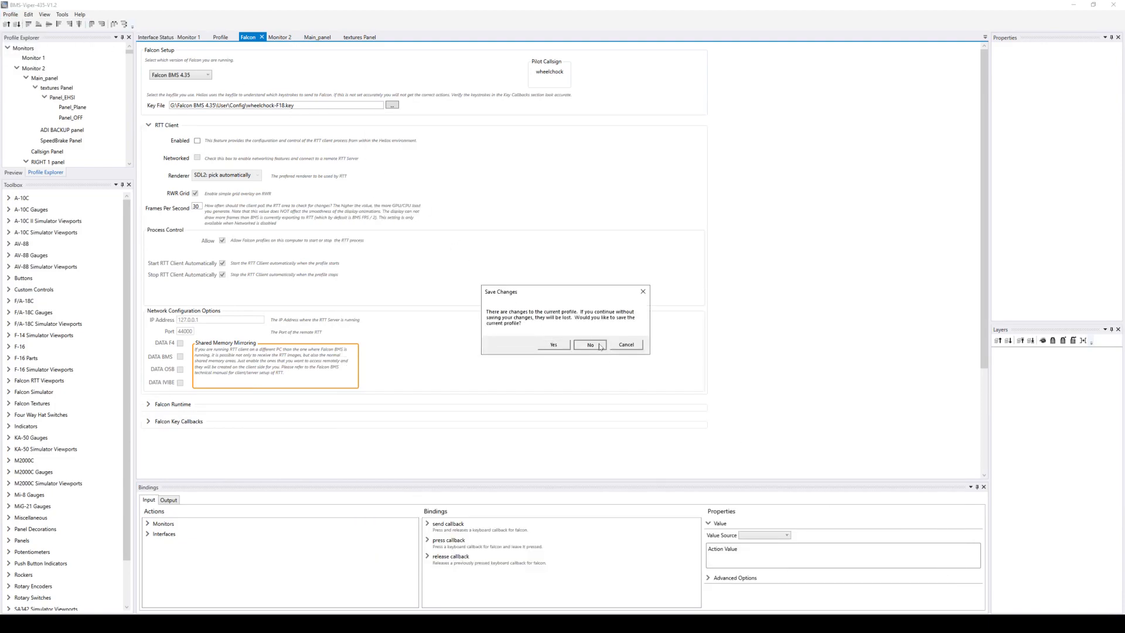